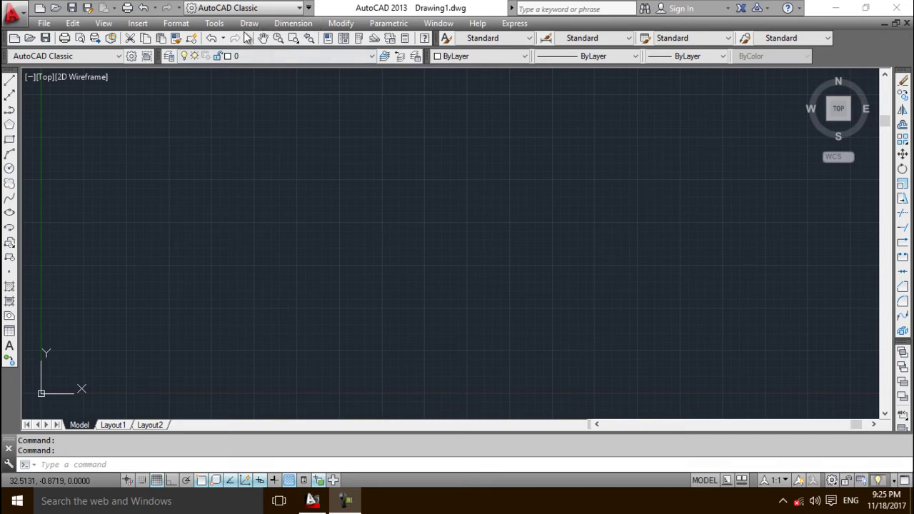
Step: Set the drawing's length units to Engineering with precision 0'-0" and the insertion scale to Feet
left_click(183, 27)
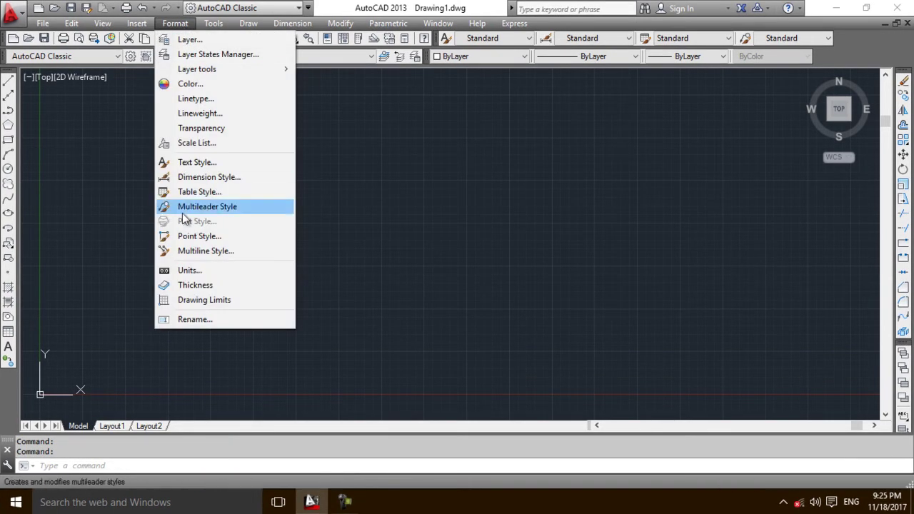
left_click(199, 268)
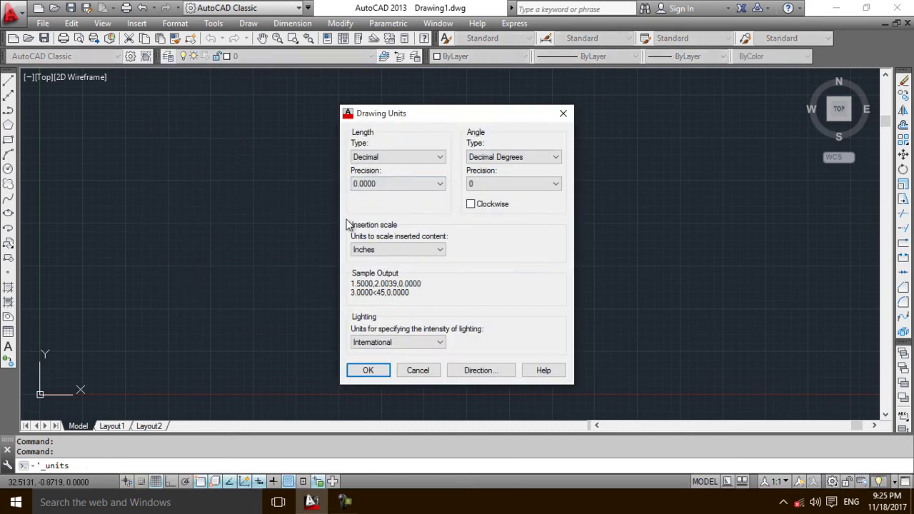
left_click(388, 161)
left_click(388, 161)
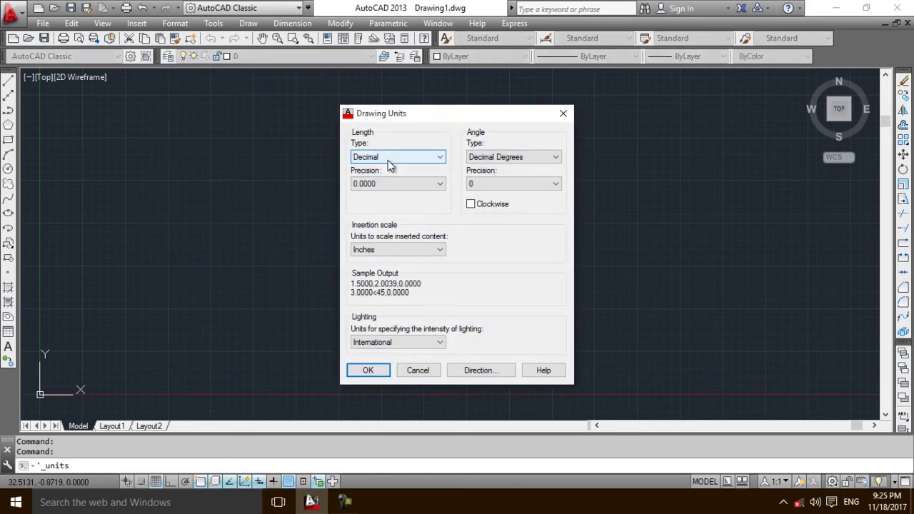
left_click(388, 161)
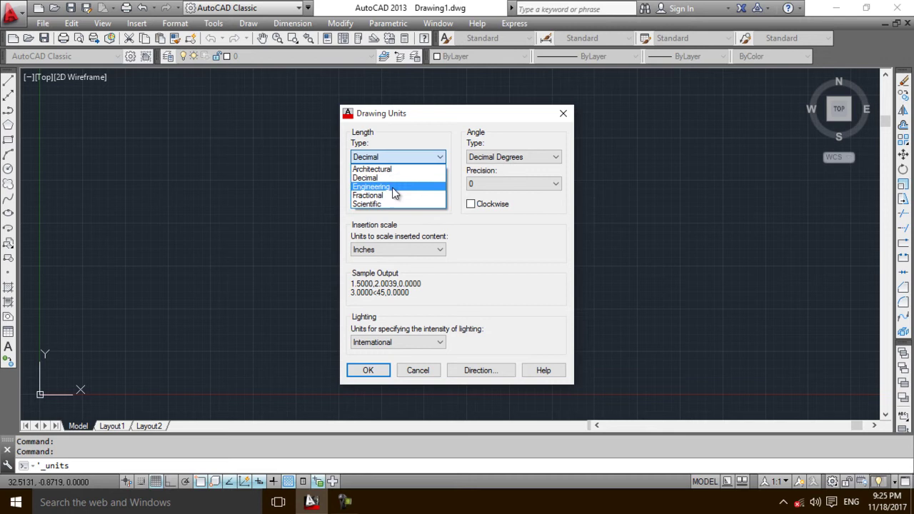
left_click(392, 187)
left_click(393, 187)
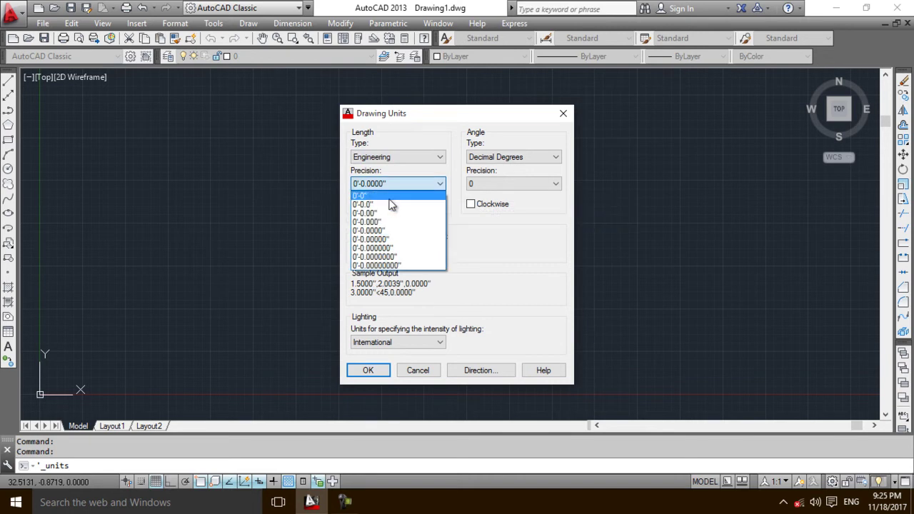
left_click(389, 194)
left_click(387, 247)
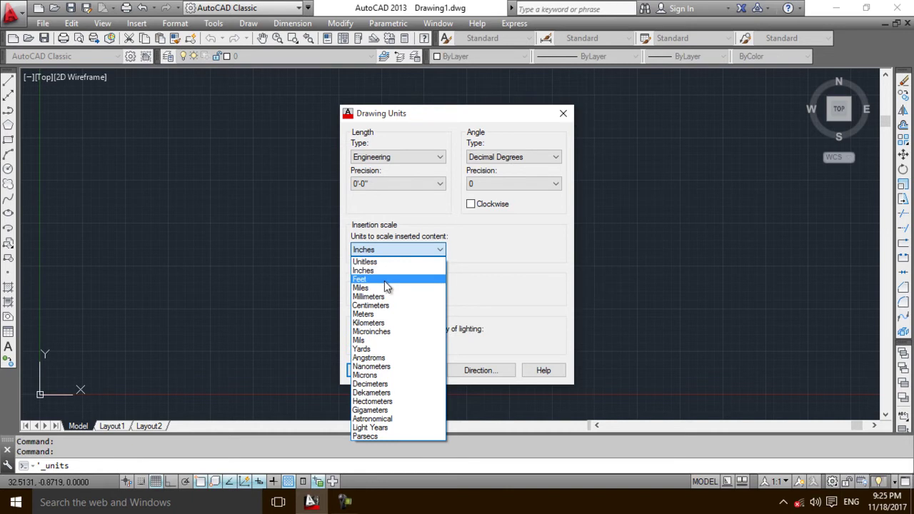
left_click(385, 280)
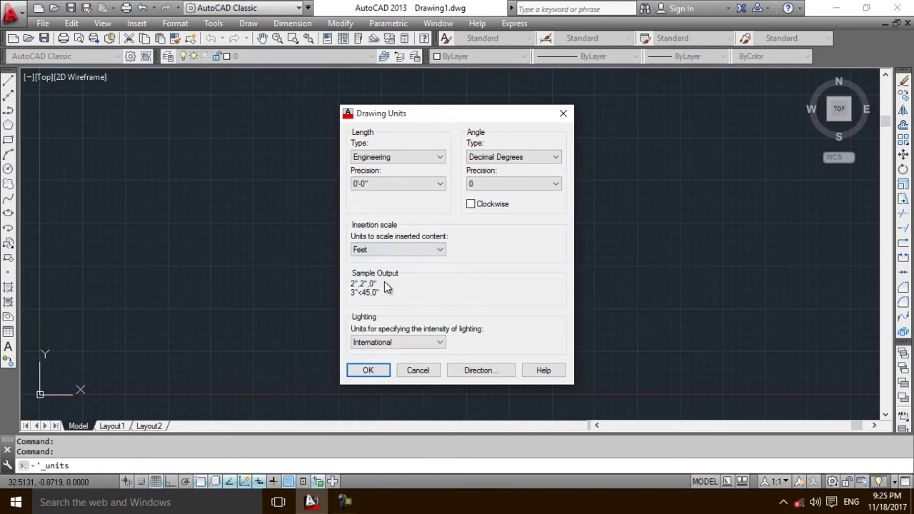
Step: Set the drawing's angle units to Deg/Min/Sec measured clockwise, and apply the units with the chosen insertion scale
left_click(502, 159)
left_click(497, 177)
left_click(470, 208)
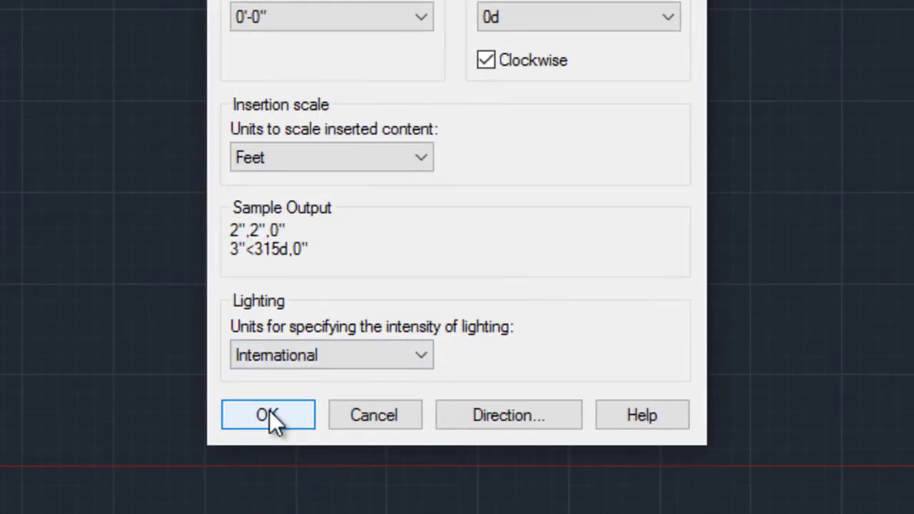
left_click(269, 416)
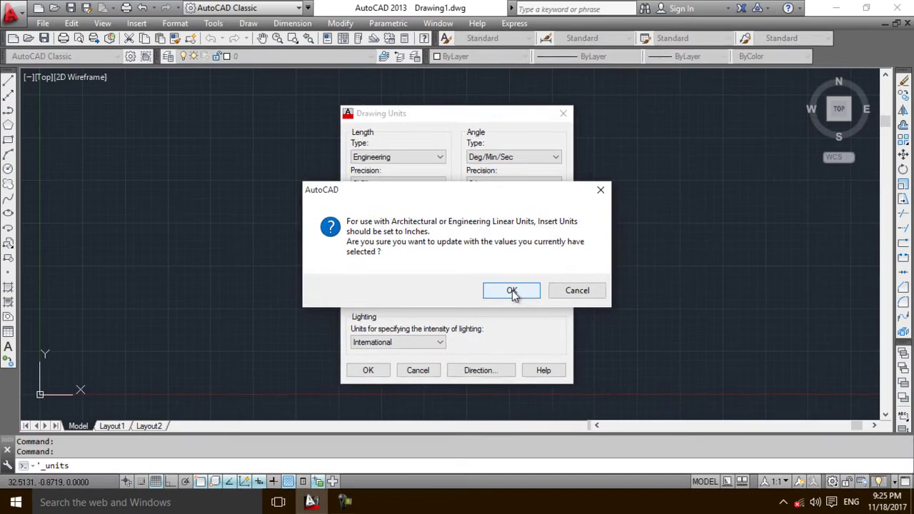
left_click(511, 290)
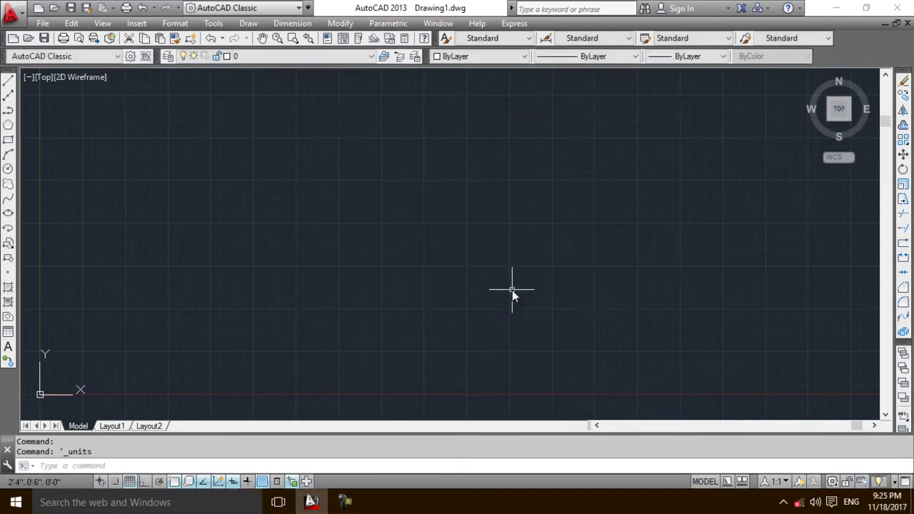
Step: Modify the Standard dimension style so its linear dimensions use the Engineering unit format with precision 0'-0"
left_click(272, 464)
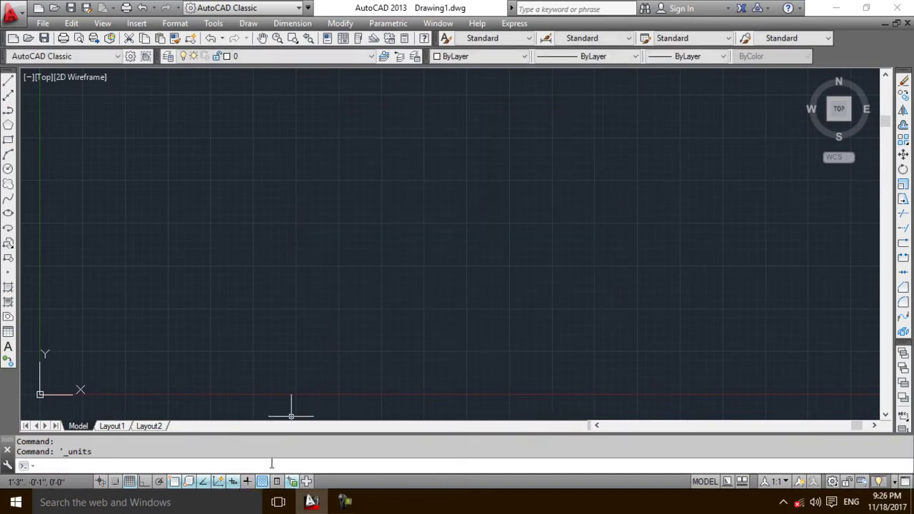
type("dim")
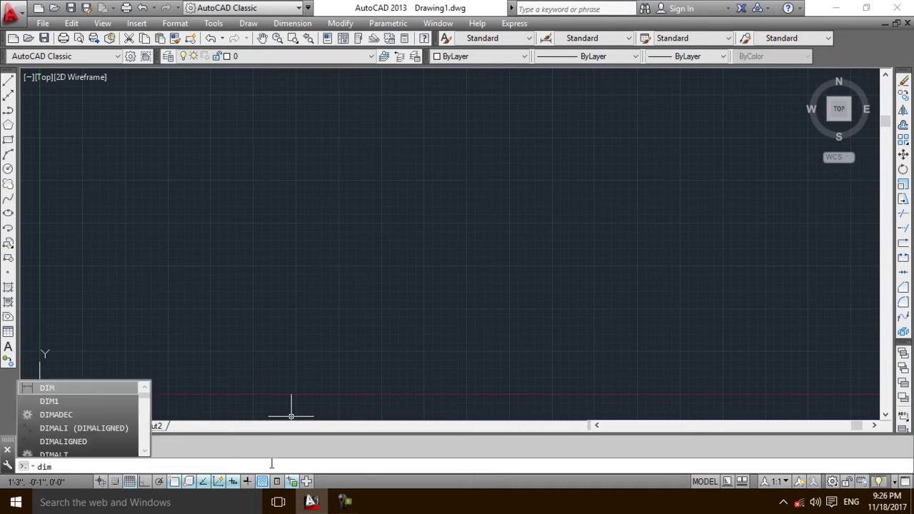
type("style")
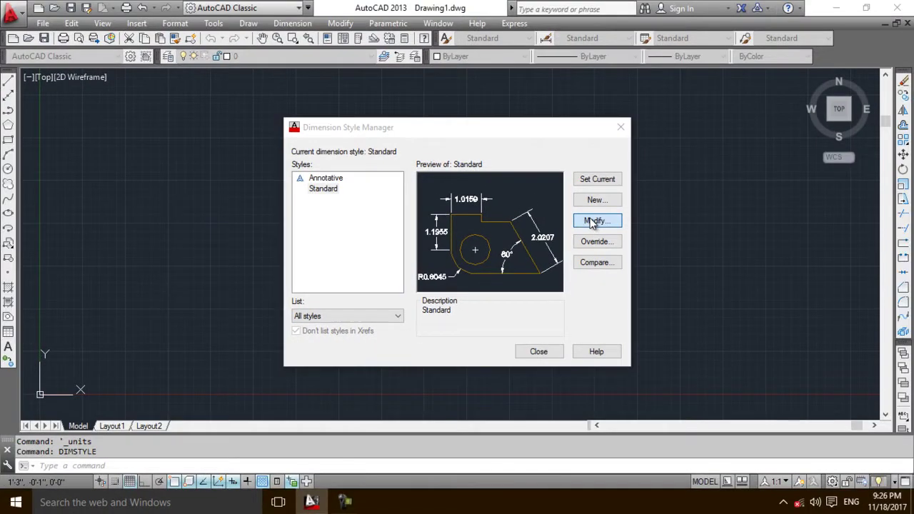
left_click(661, 165)
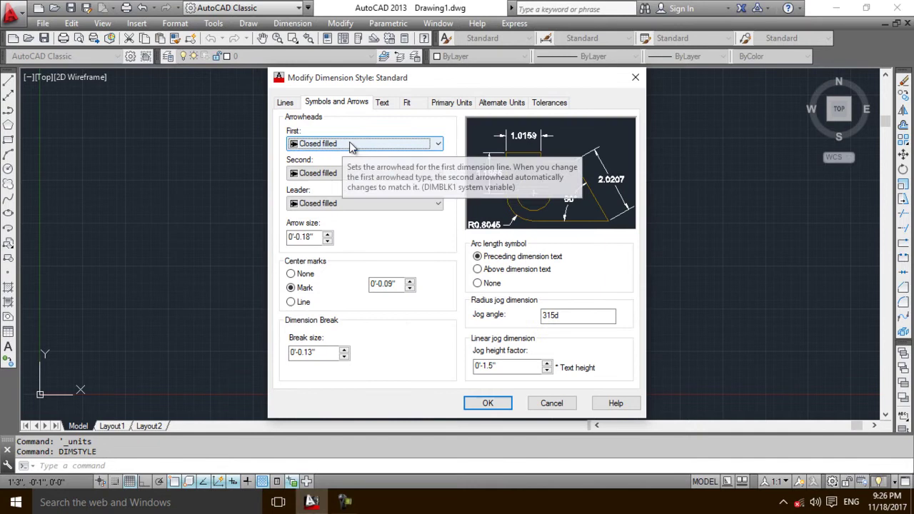
left_click(349, 143)
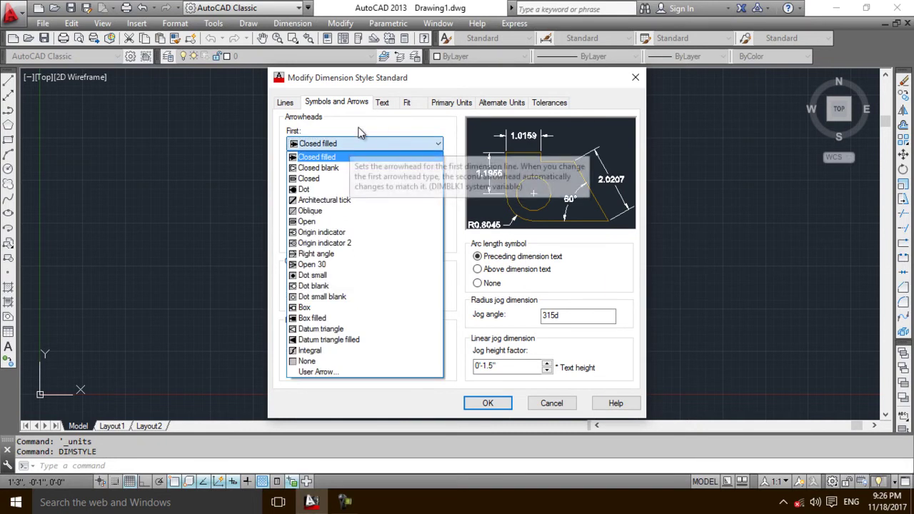
left_click(436, 102)
left_click(437, 102)
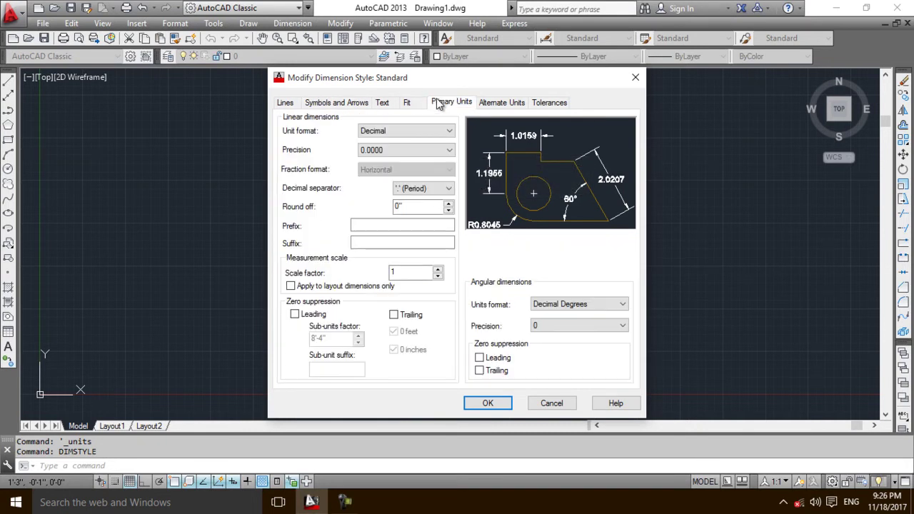
left_click(403, 131)
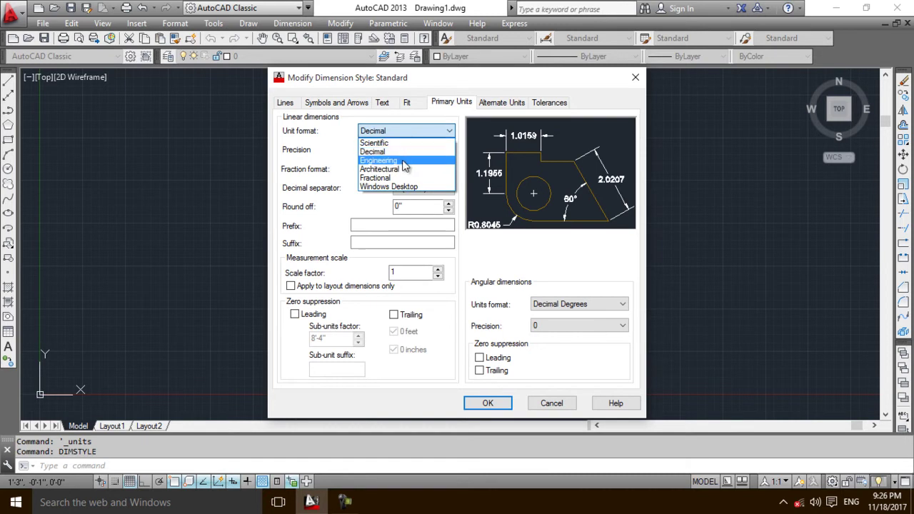
left_click(403, 161)
left_click(405, 151)
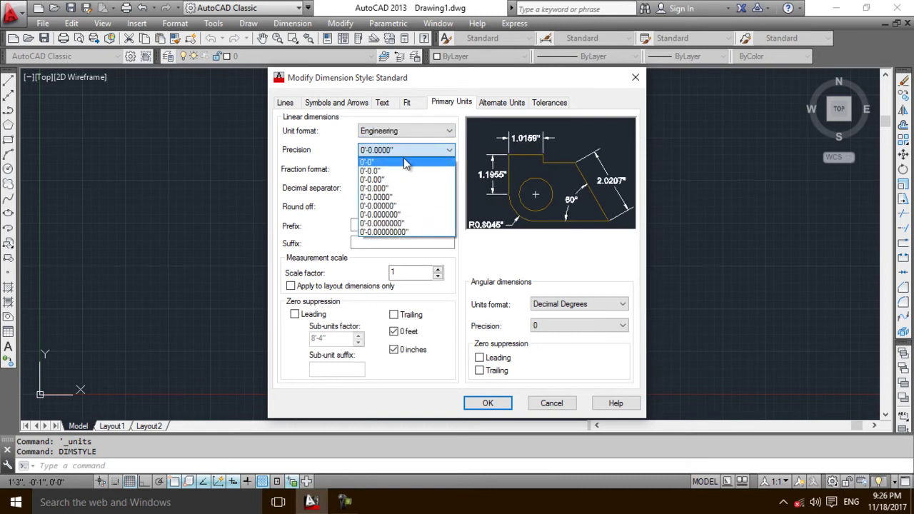
left_click(404, 162)
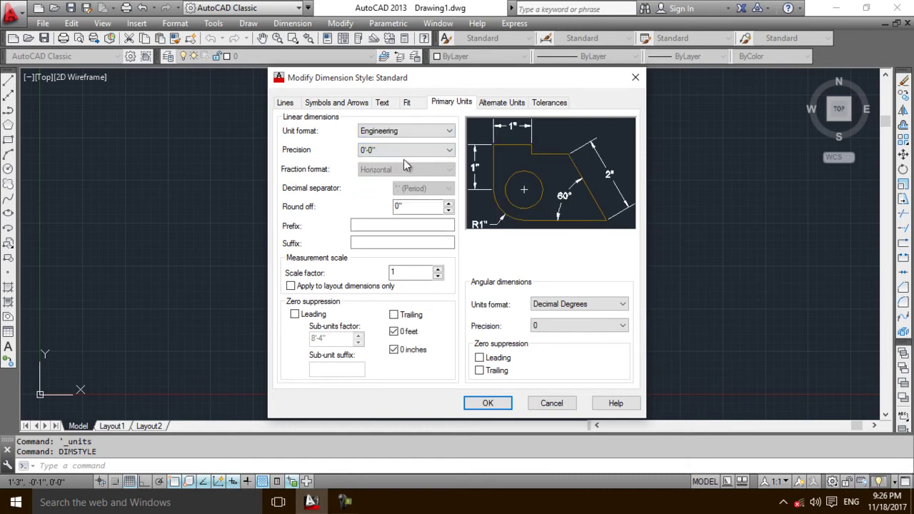
Step: Set the Standard dimension style's angular units to Degrees Minutes Seconds with precision 0d, and close the style manager
left_click(567, 307)
left_click(571, 321)
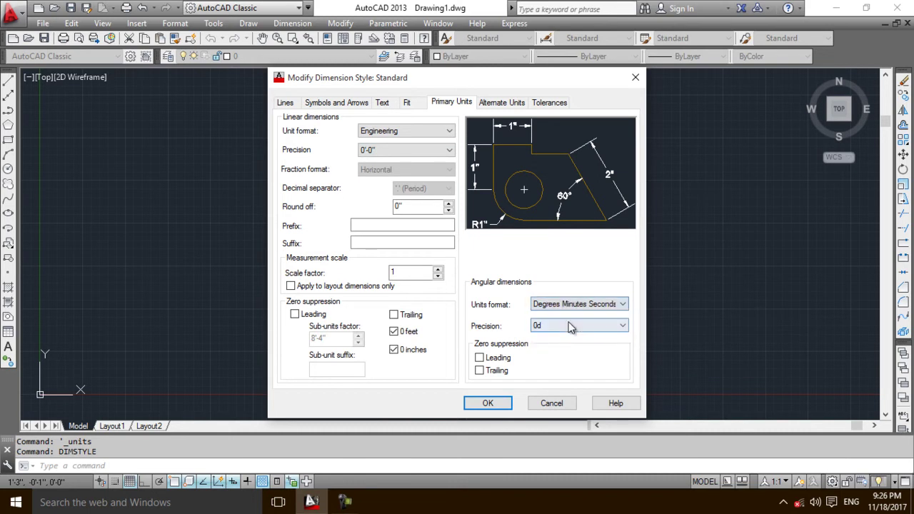
left_click(571, 328)
left_click(565, 336)
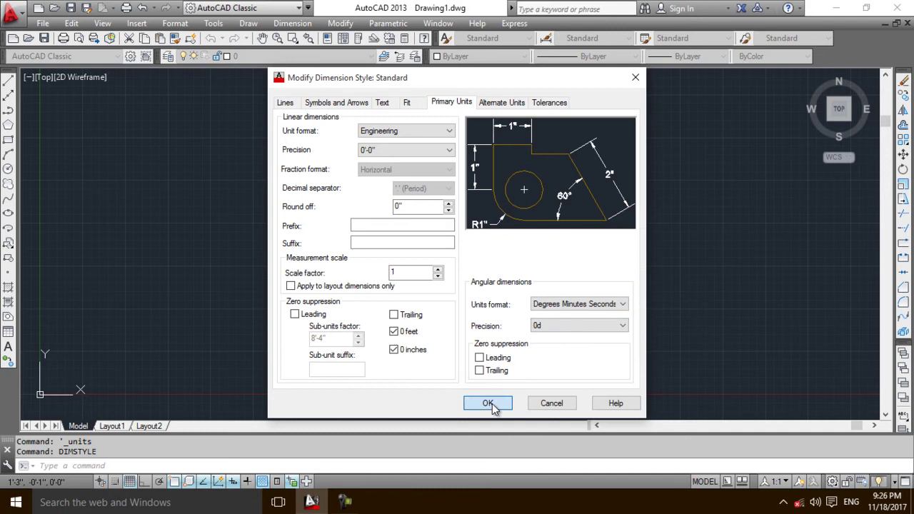
left_click(490, 404)
left_click(535, 353)
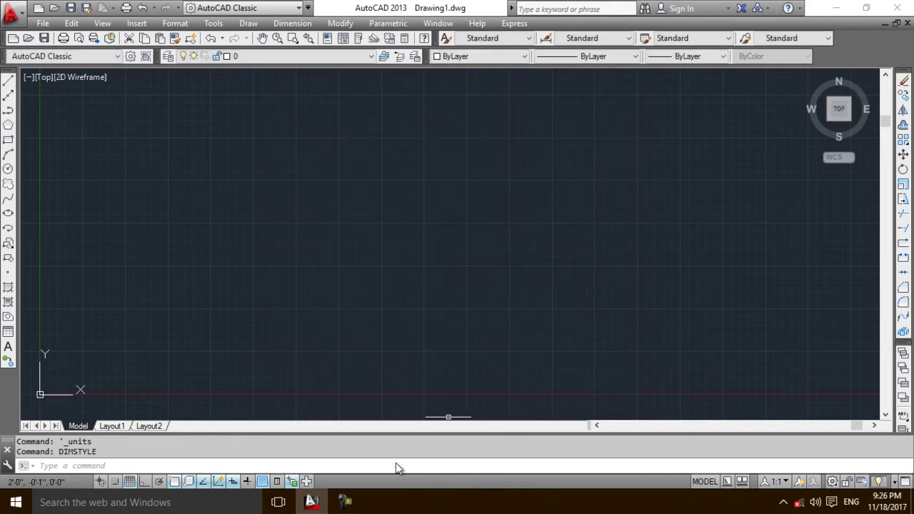
Step: Draw a single line 10' long that rises slightly toward the right, starting just left of the Y axis
type("z")
key("Return")
type("a")
key("Return")
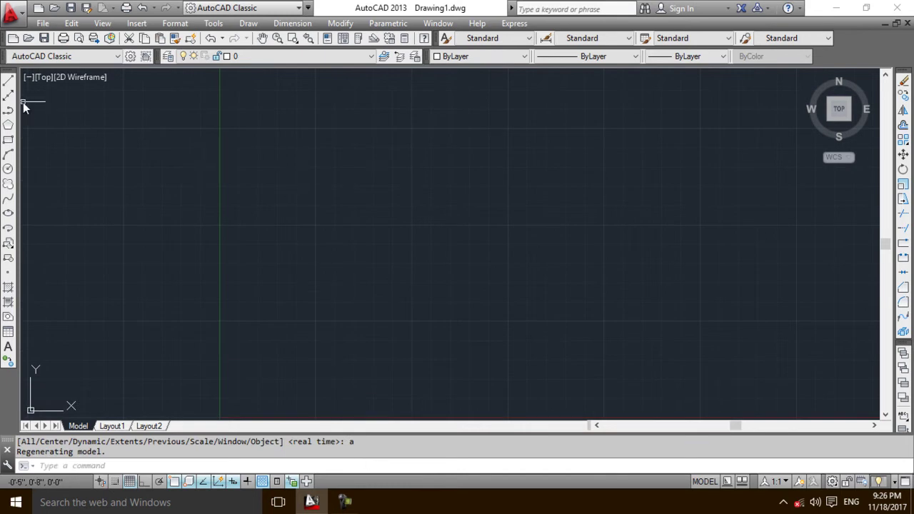
left_click(8, 80)
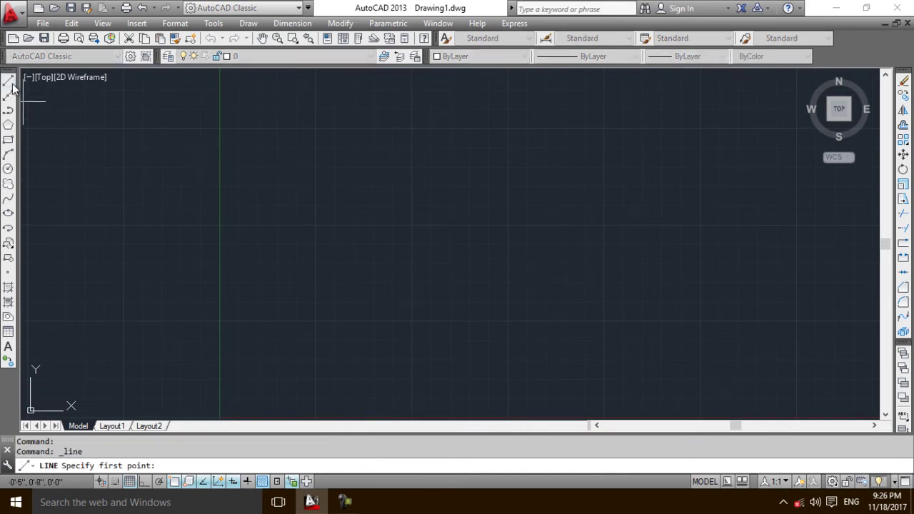
left_click(139, 122)
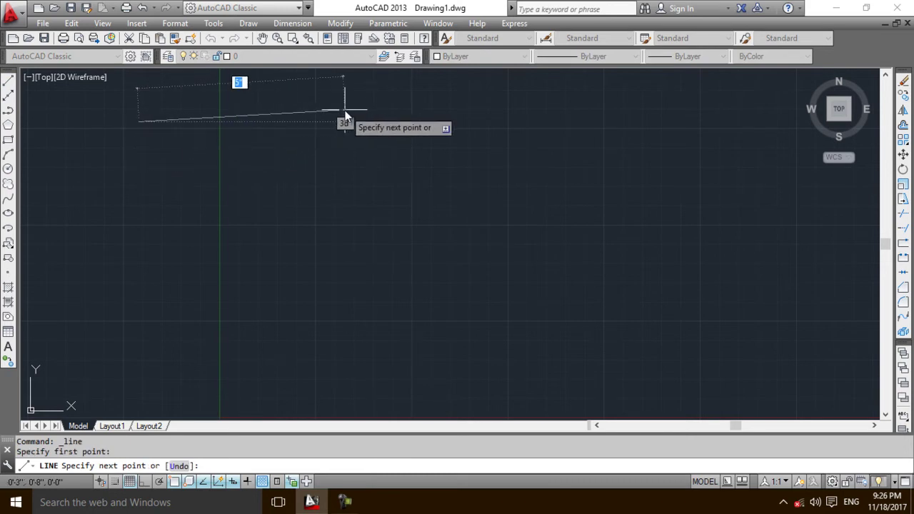
key("BackSpace")
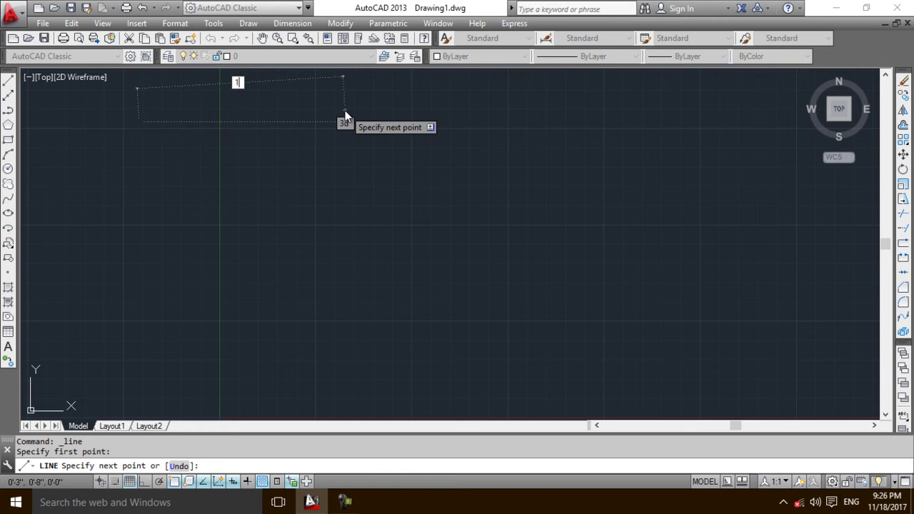
type("10")
key("Return")
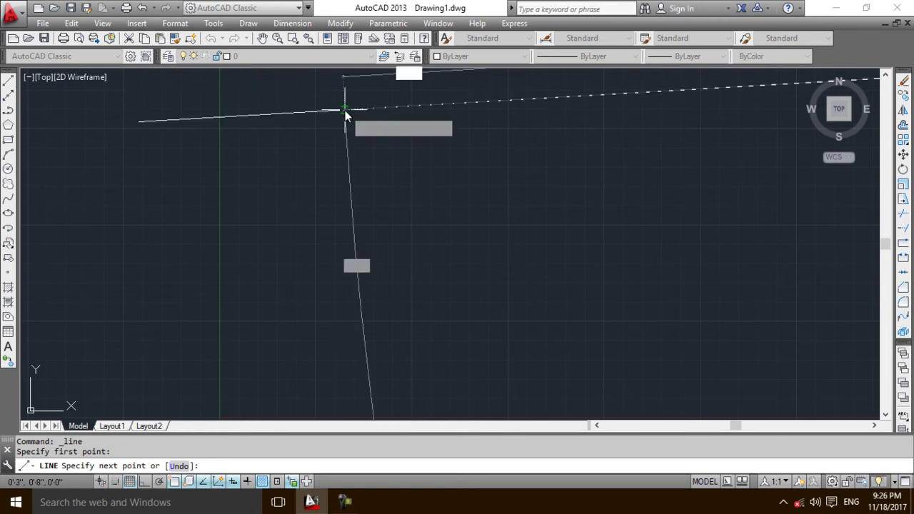
key("Return")
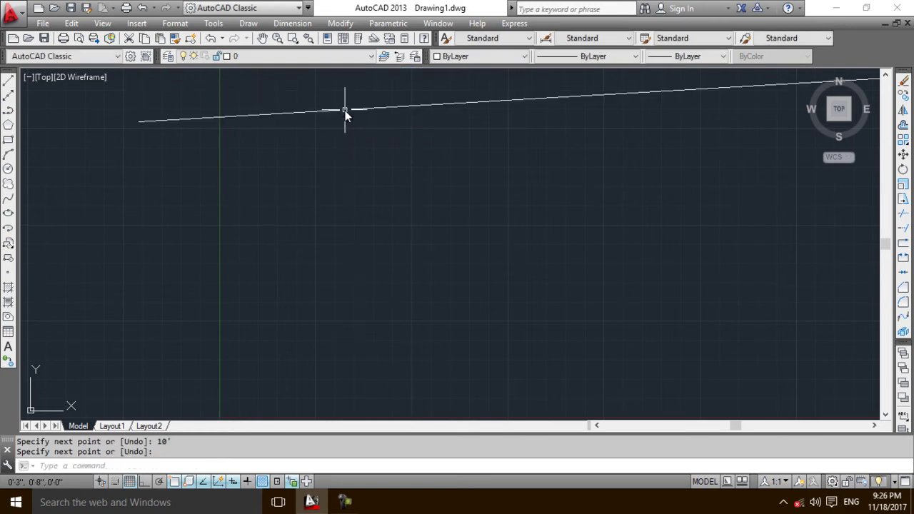
Step: Zoom to the full drawing to examine the whole 10' line
left_click(498, 456)
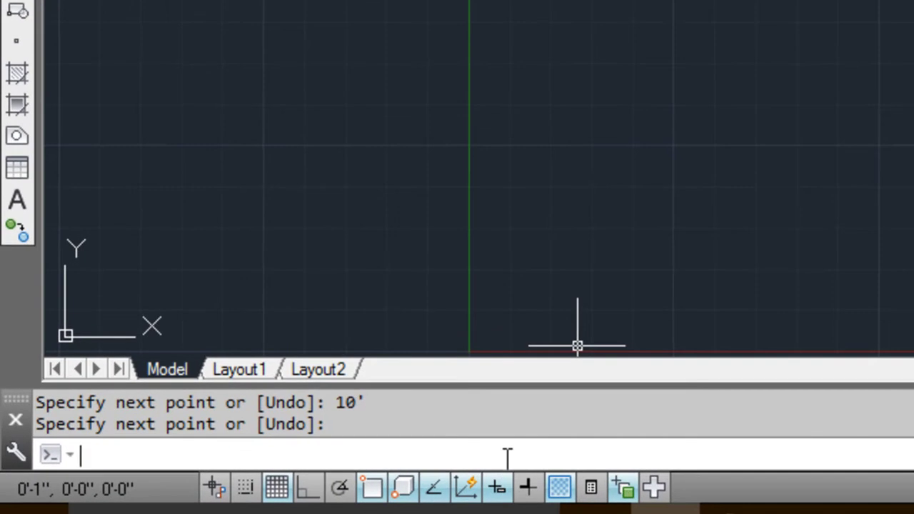
type("z")
key("Return")
type("a")
key("Return")
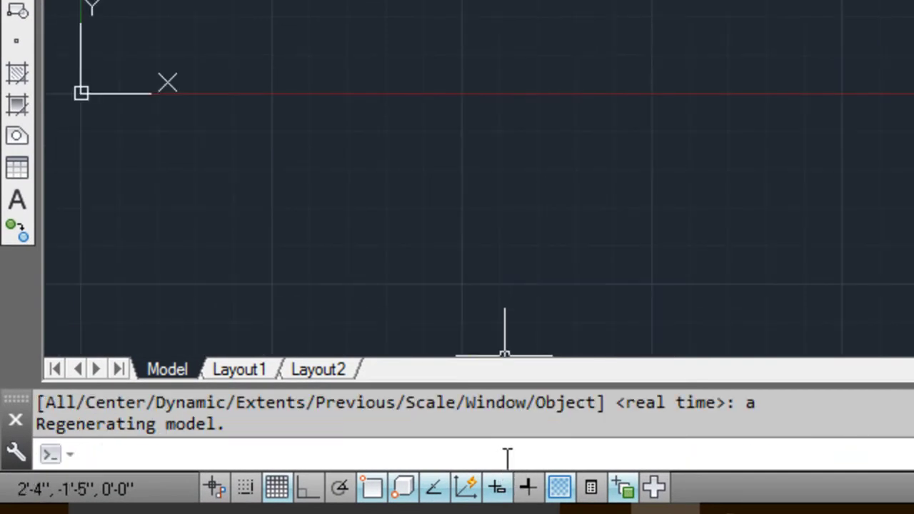
scroll(804, 156, "down", 5)
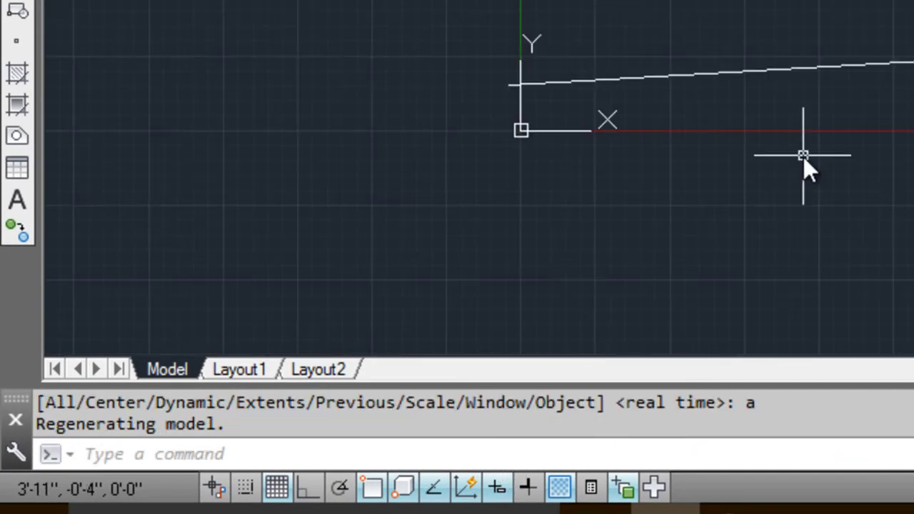
scroll(803, 156, "up", 4)
scroll(841, 131, "down", 2)
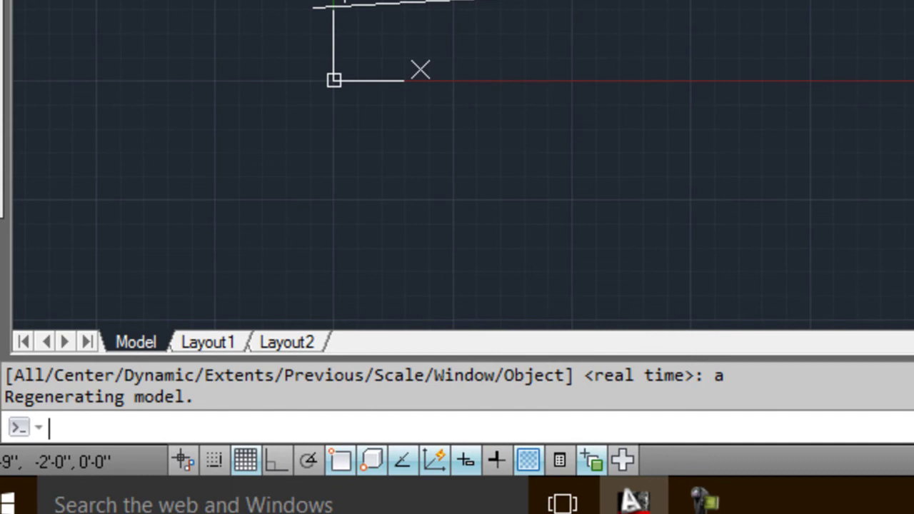
type("z")
key("Return")
type("a")
key("Return")
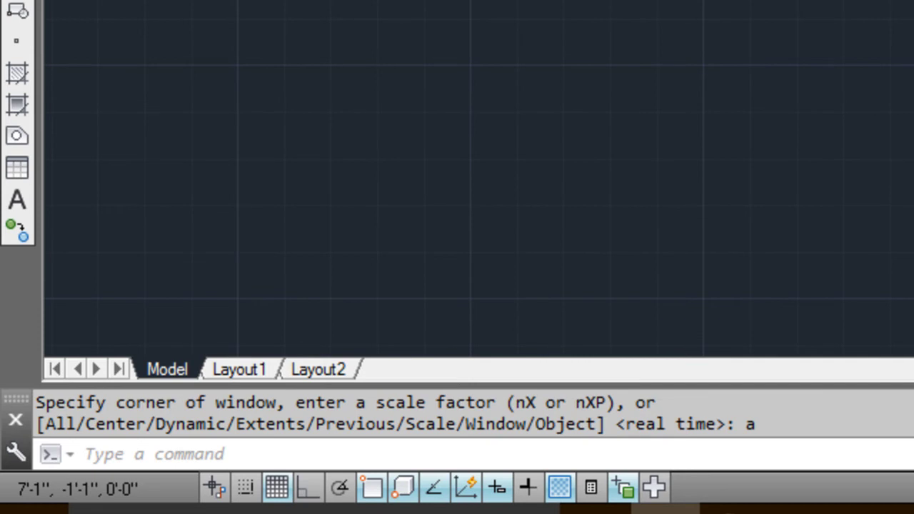
Step: Draw three connected lines from the 10' line's right end up to about 9'-5", 7'-10", across to the Y axis, and back to its left end
left_click(553, 455)
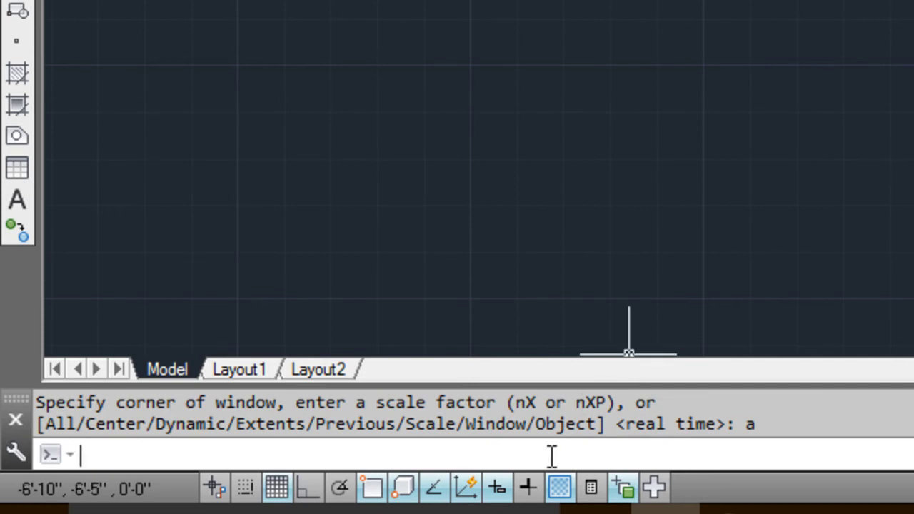
type("l")
key("Return")
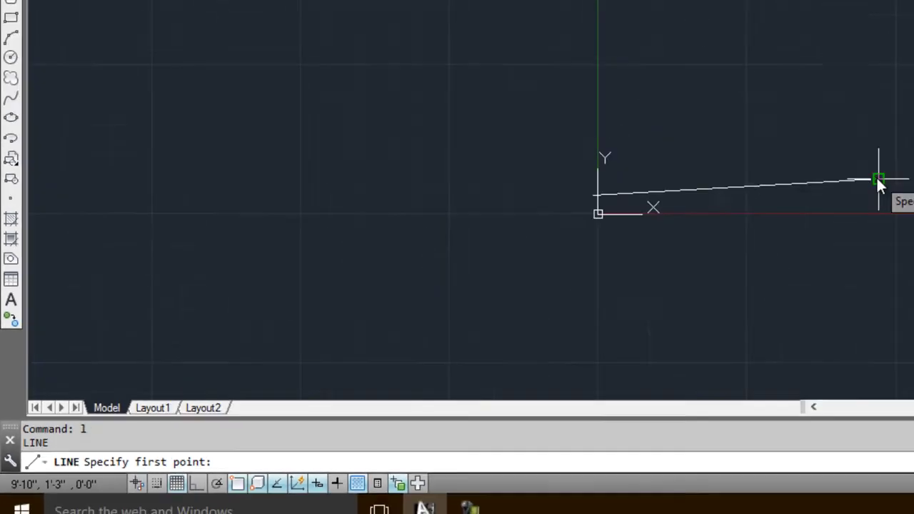
left_click(878, 180)
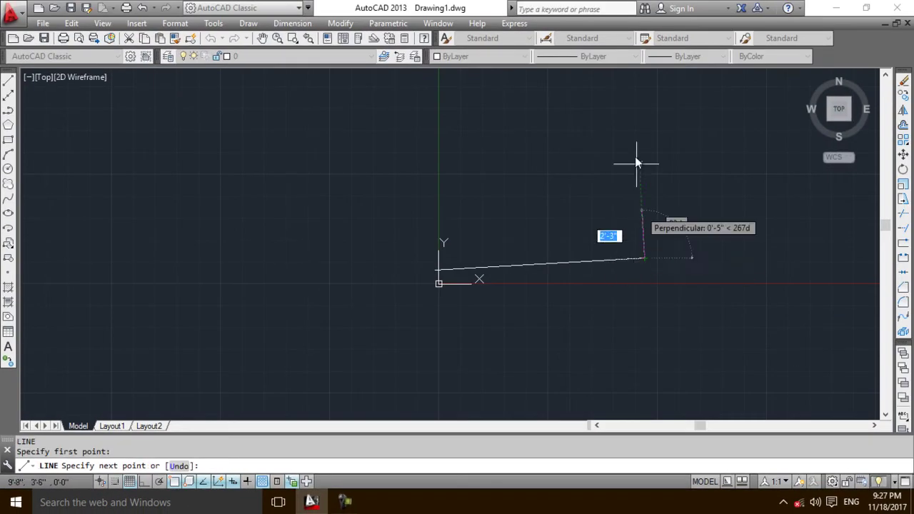
left_click(631, 119)
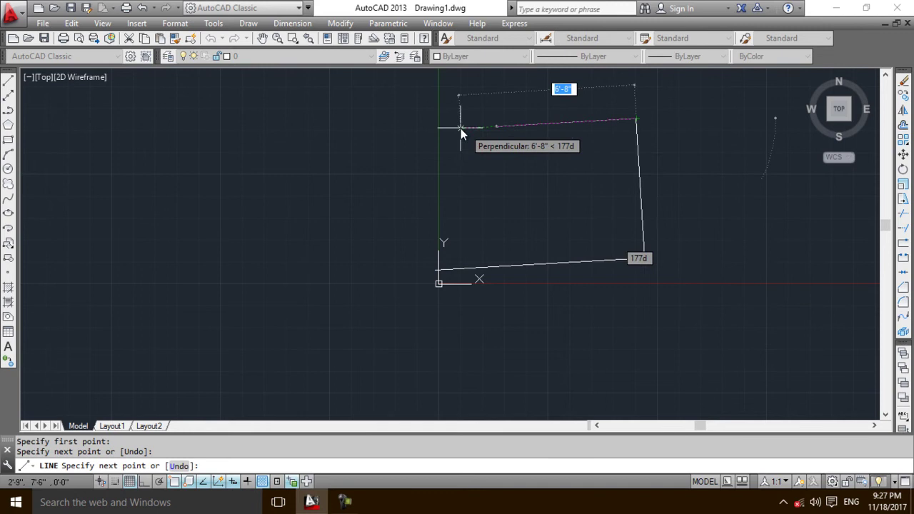
left_click(439, 129)
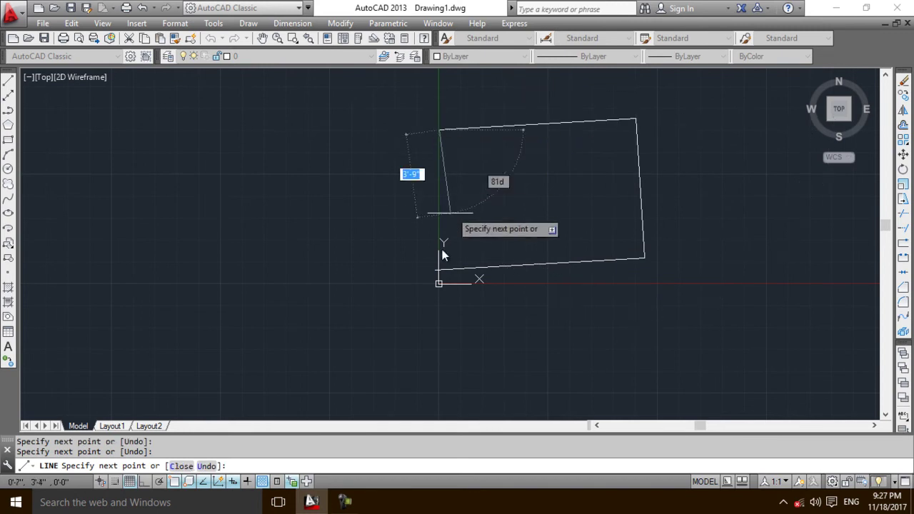
left_click(433, 277)
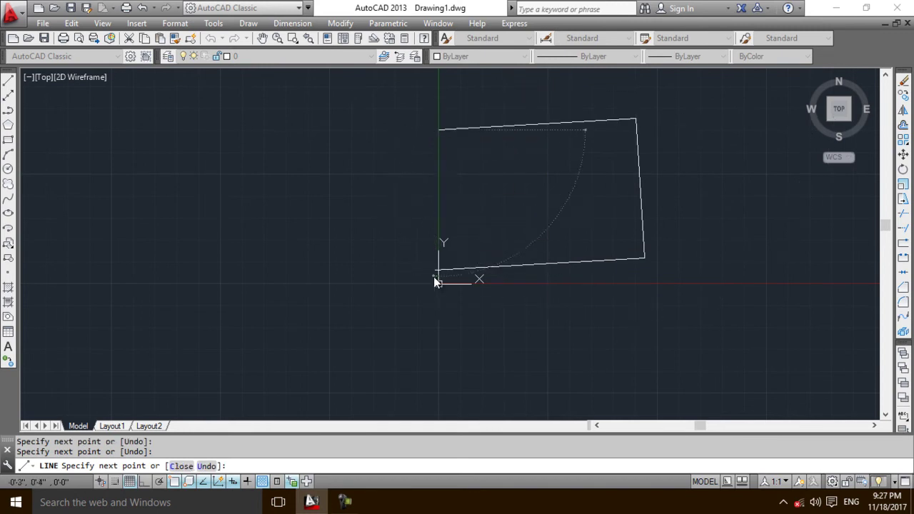
key("Return")
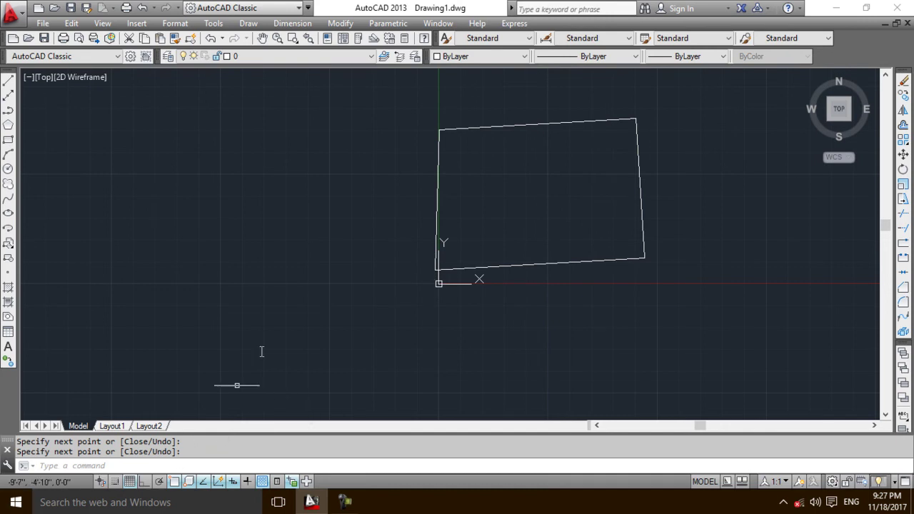
Step: Set the UCS icon to the Noorigin option so it sits in the corner of the view
left_click(271, 465)
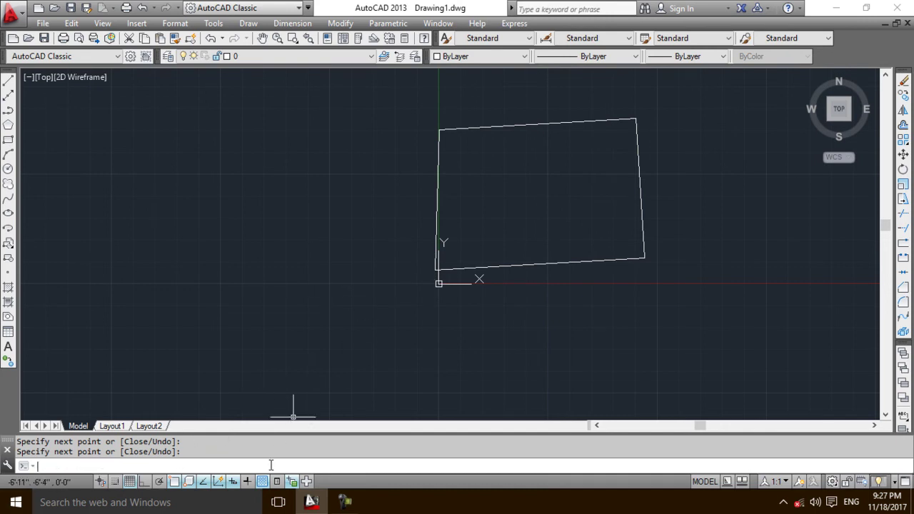
type("ucsic")
key("Return")
type("n")
key("Return")
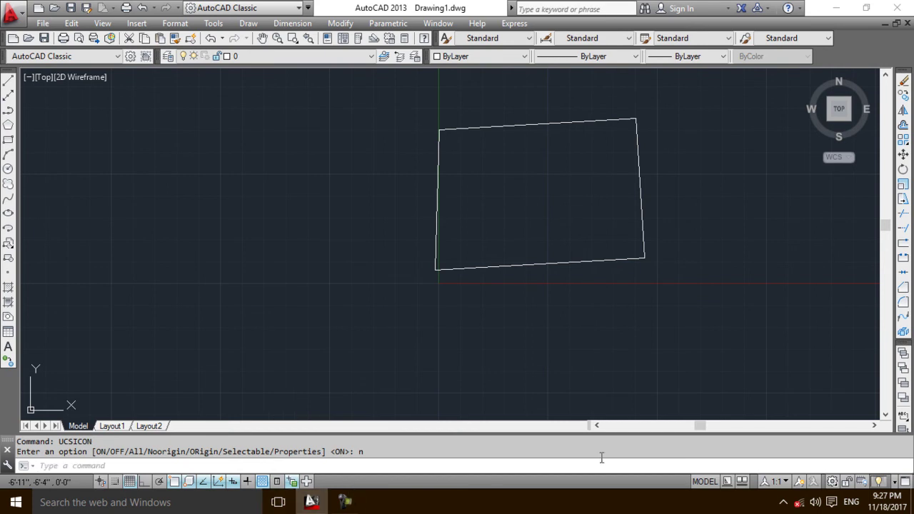
Step: Measure the area and perimeter of the four-sided shape with the AREA command, picking its four corners in order from the lower-left one
left_click(373, 467)
type("arr")
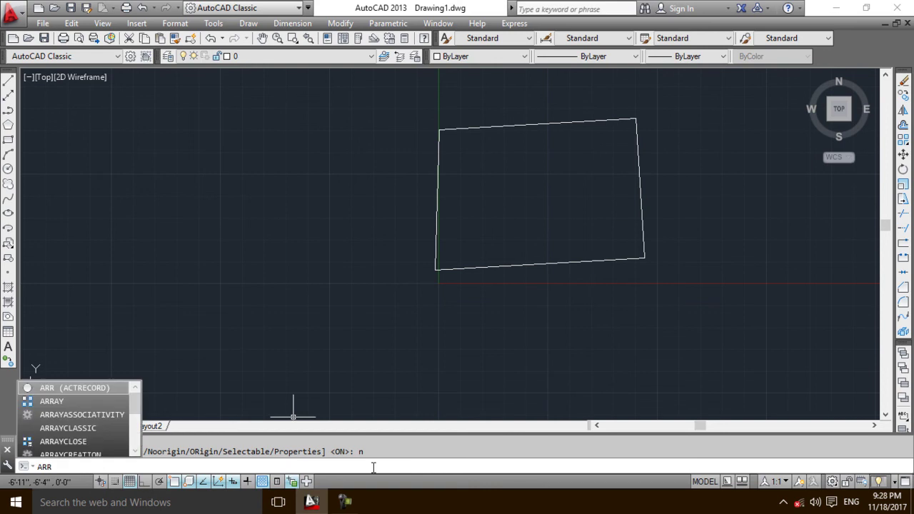
type("e")
key("BackSpace")
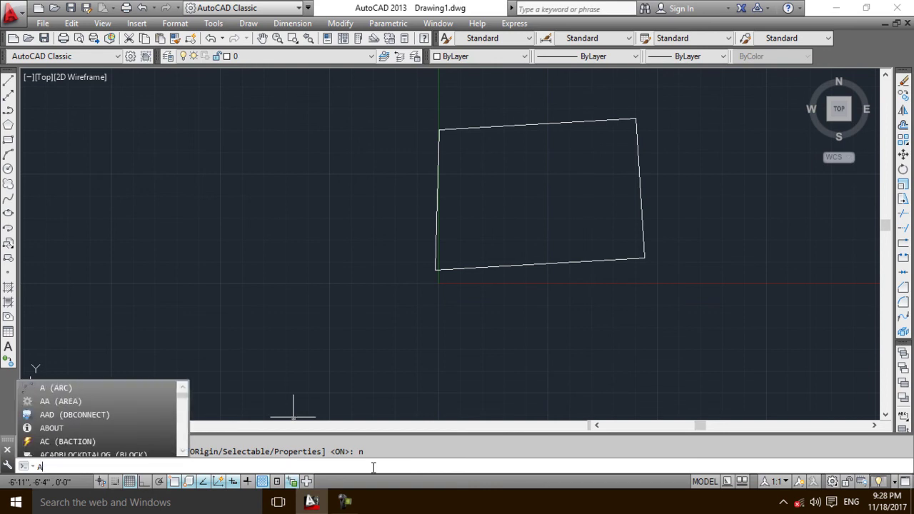
type("AREa")
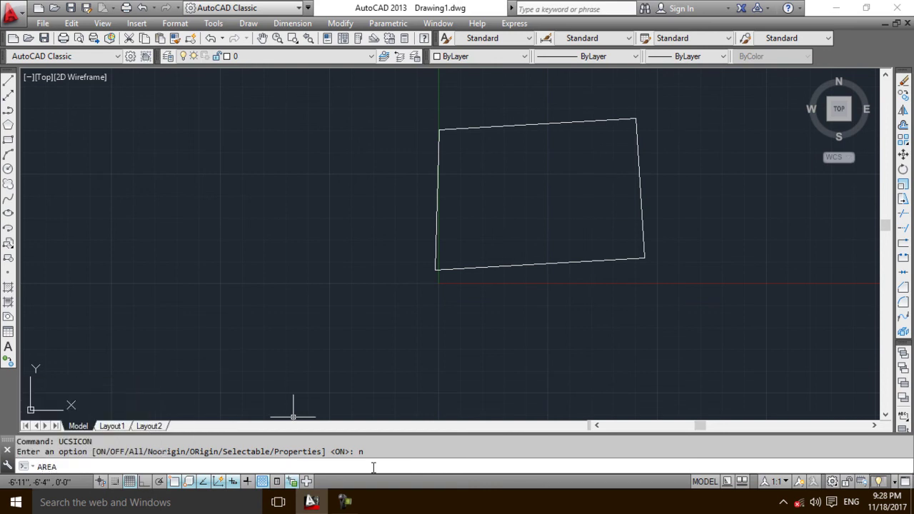
key("Return")
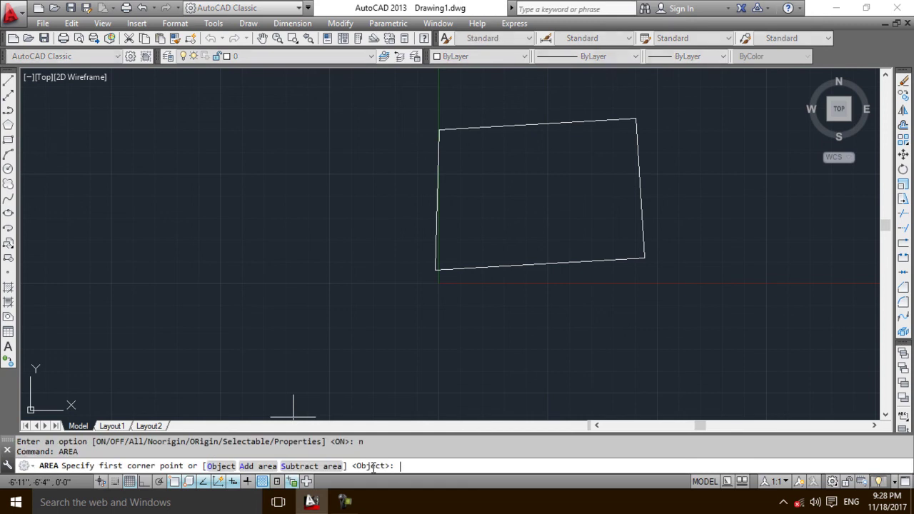
left_click(435, 270)
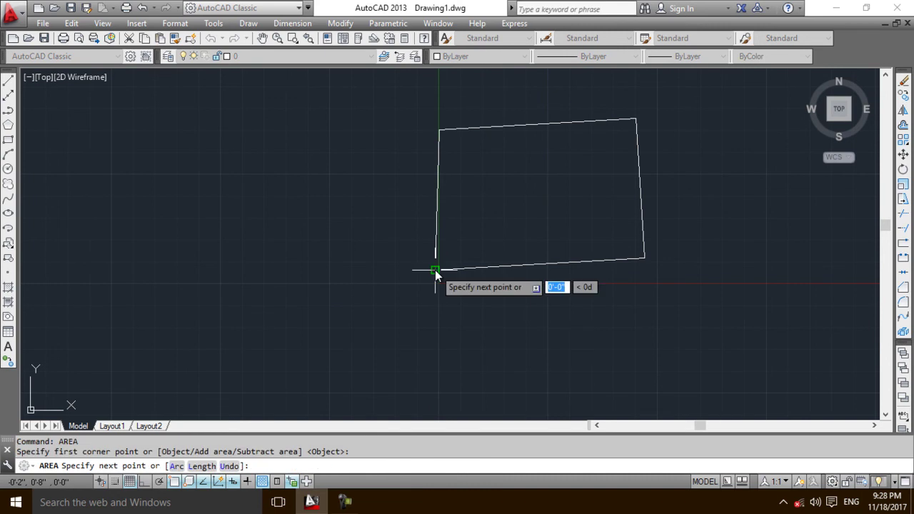
left_click(643, 259)
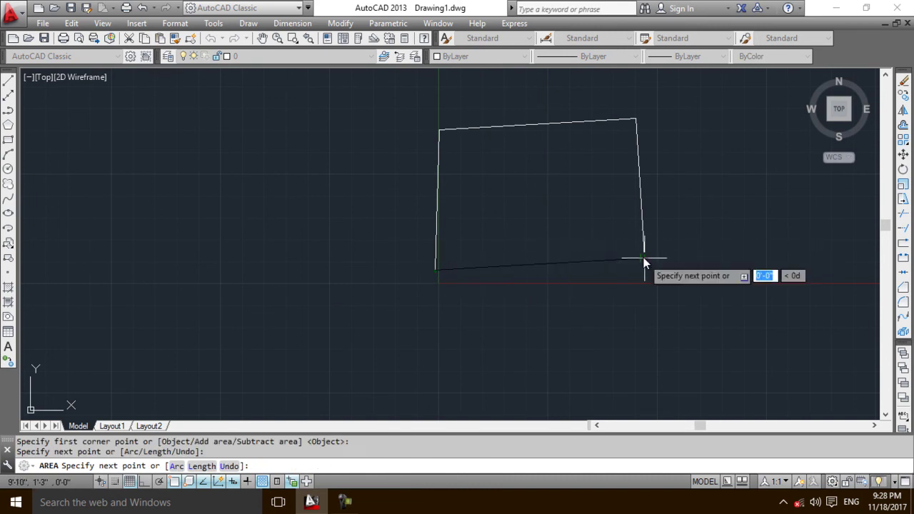
left_click(637, 118)
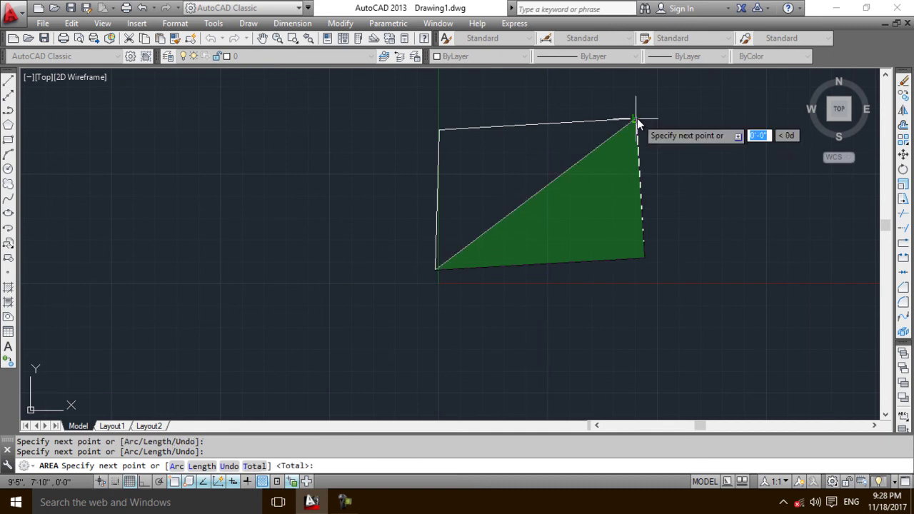
left_click(440, 134)
key("Return")
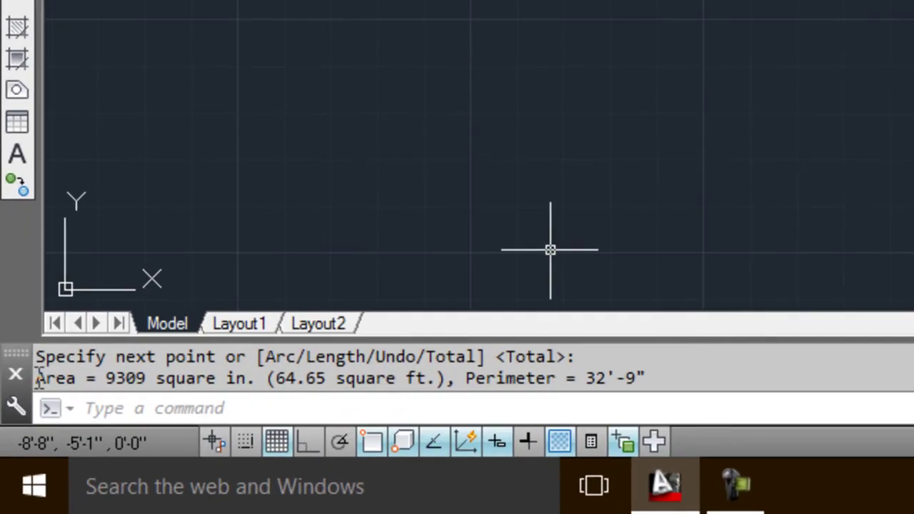
left_click_drag(37, 378, 683, 372)
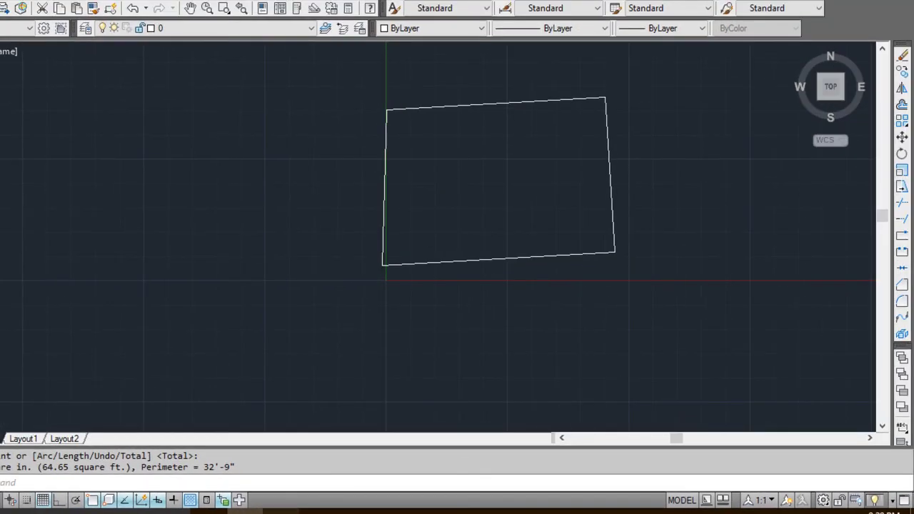
key("alt+Tab")
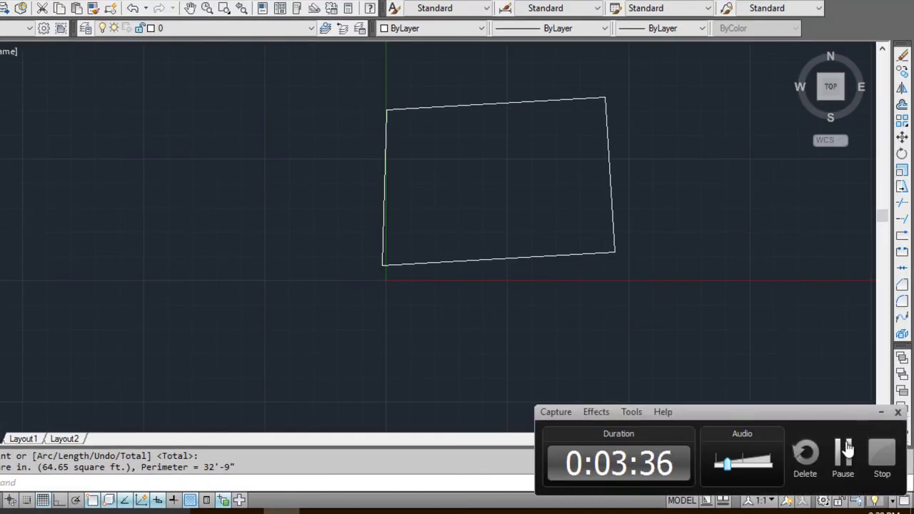